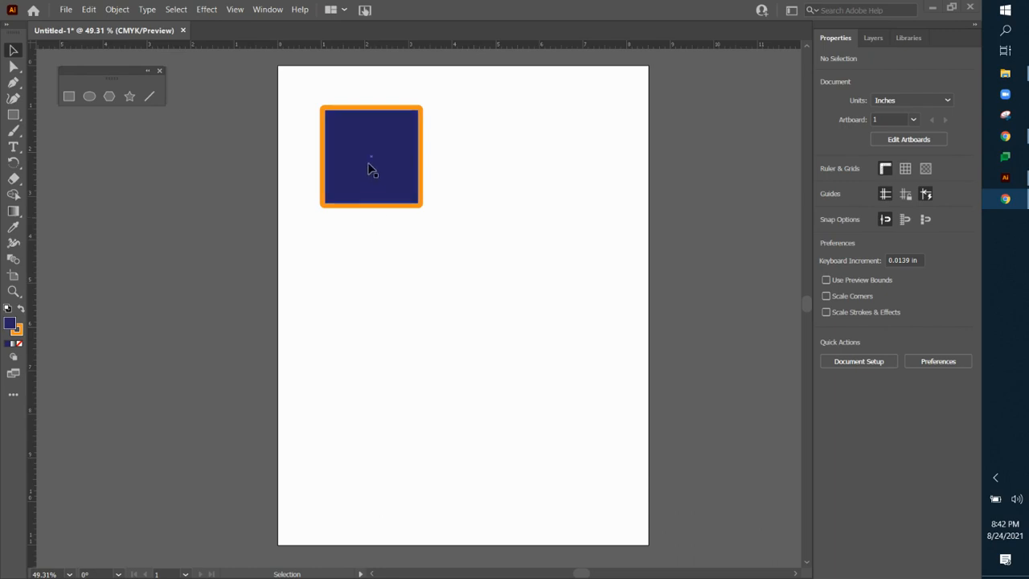
Step: Paste a copy of the navy square onto the artboard and undo the paste
left_click(368, 168)
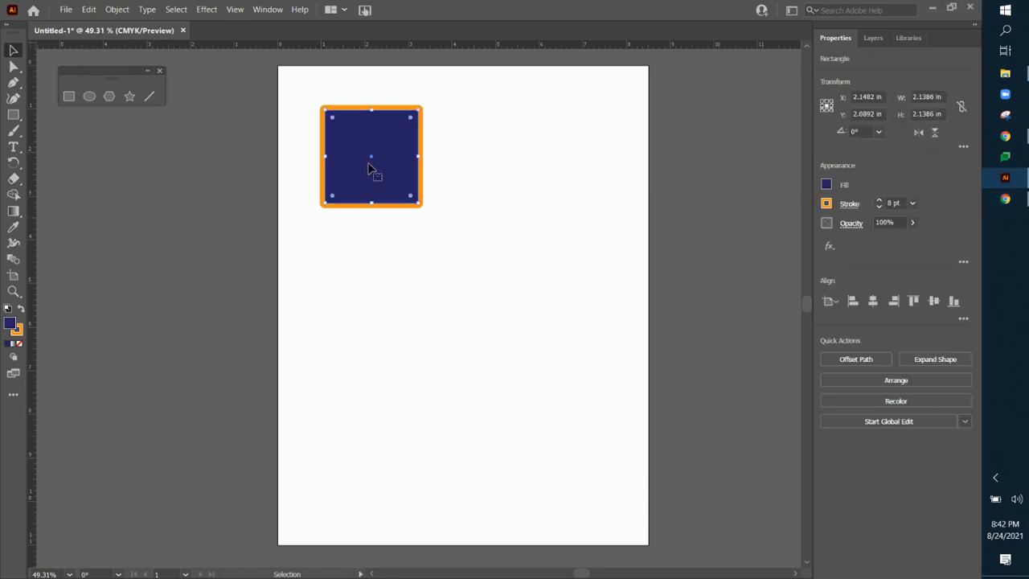
key("ctrl+c")
key("ctrl+v")
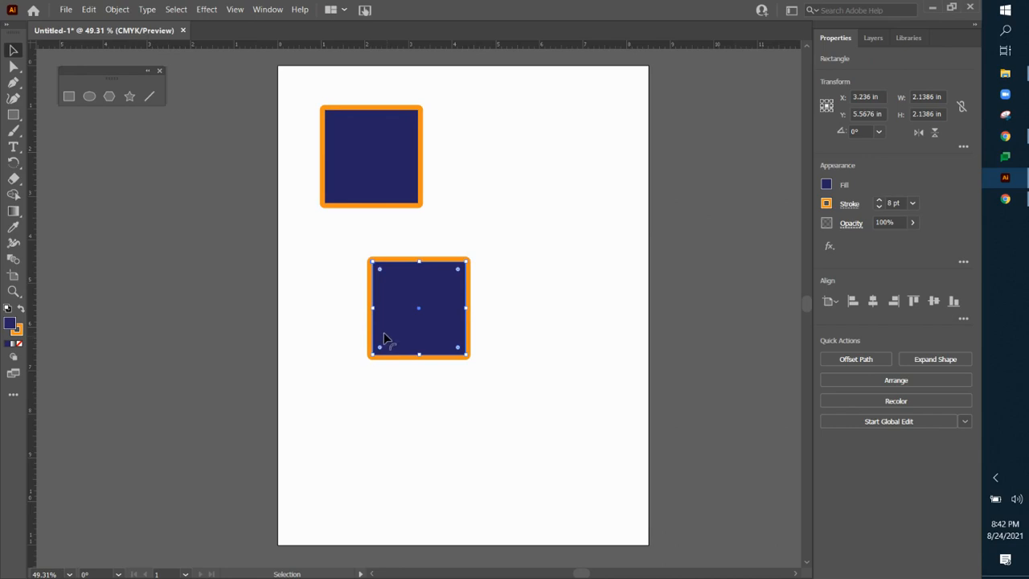
key("ctrl+z")
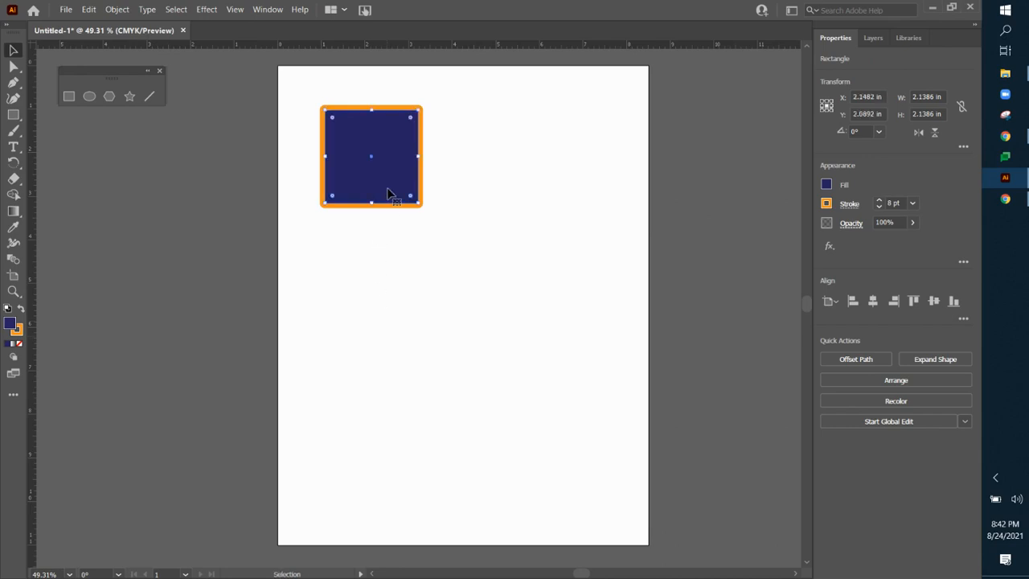
right_click(364, 143)
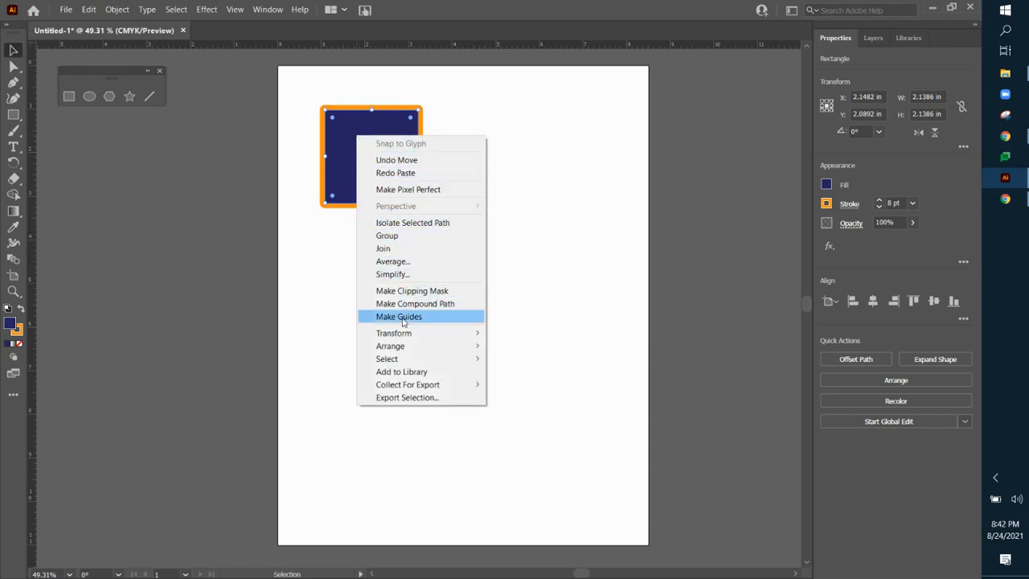
left_click(499, 118)
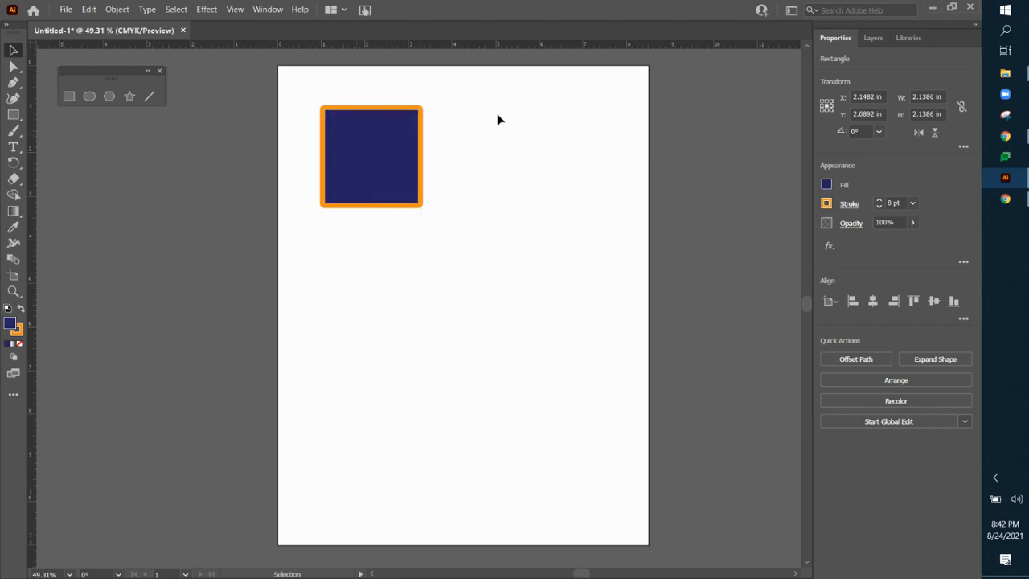
Step: Duplicate the navy square five times, placing the overlapping copies in a diagonal cascade down towards the artboard's lower right
left_click(386, 156)
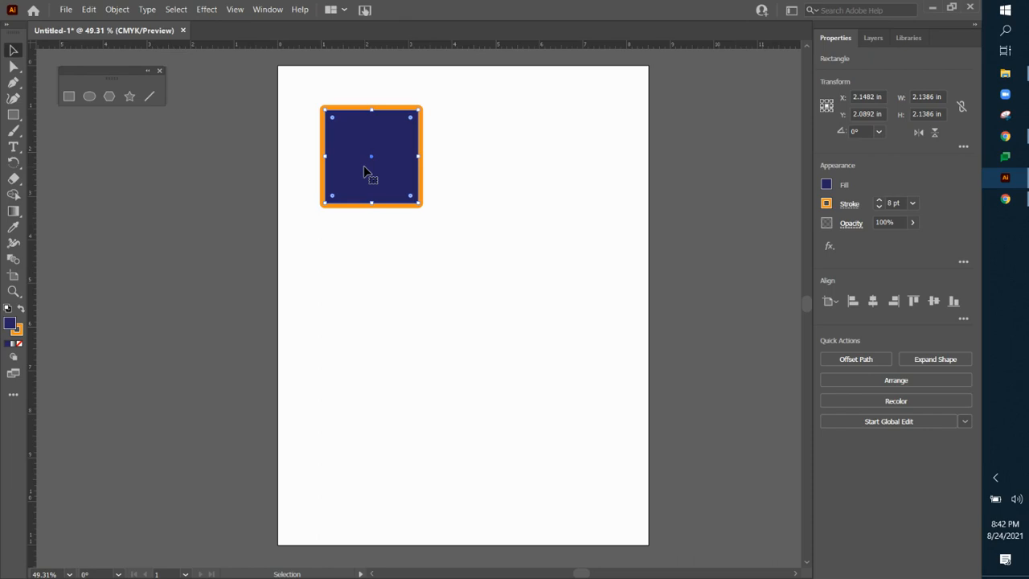
key("alt")
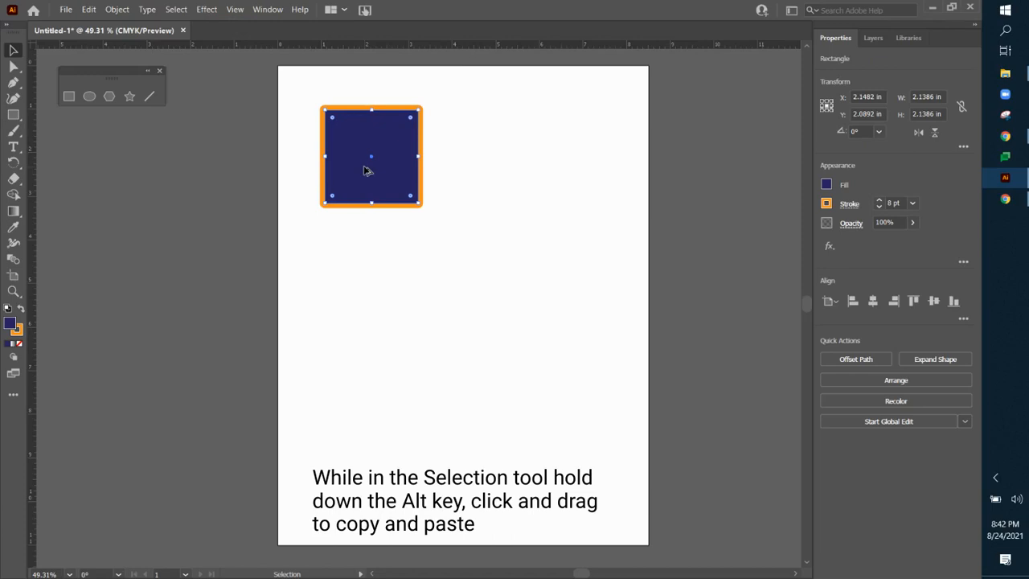
left_click_drag(366, 171, 572, 417)
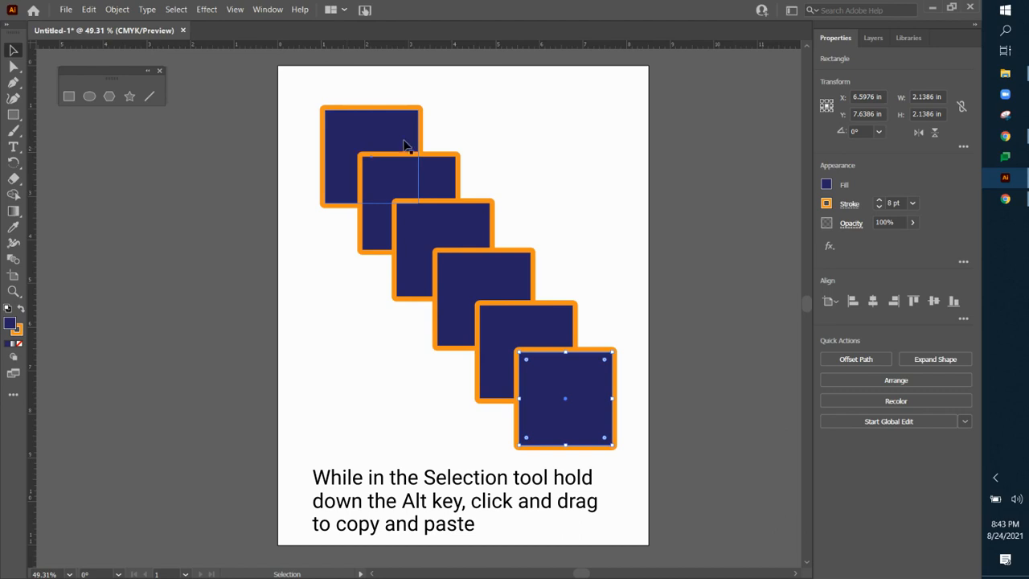
left_click(535, 113)
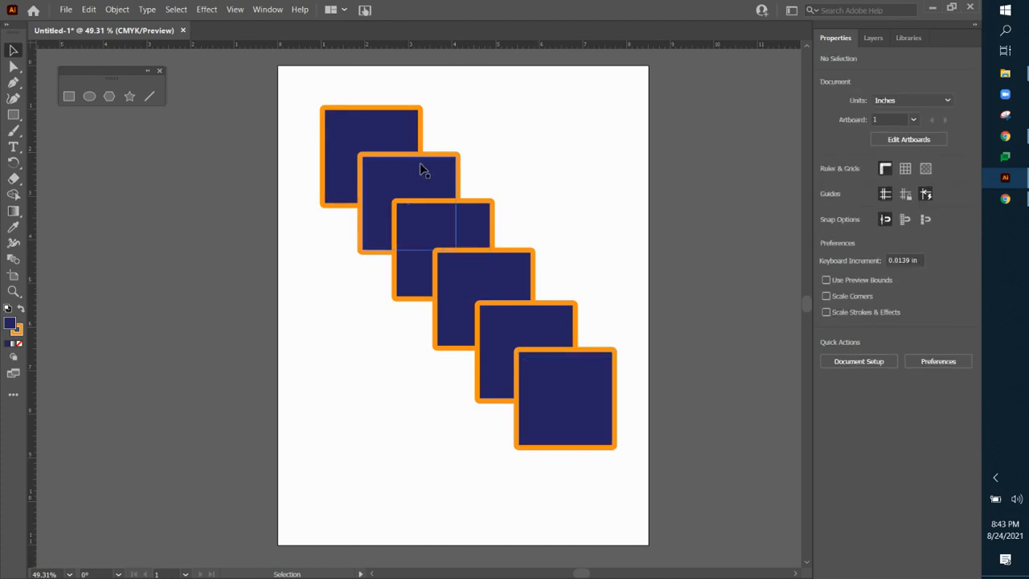
Step: Fill the lowest square of the cascade with light blue and the square just above it with indigo blue
left_click(593, 375)
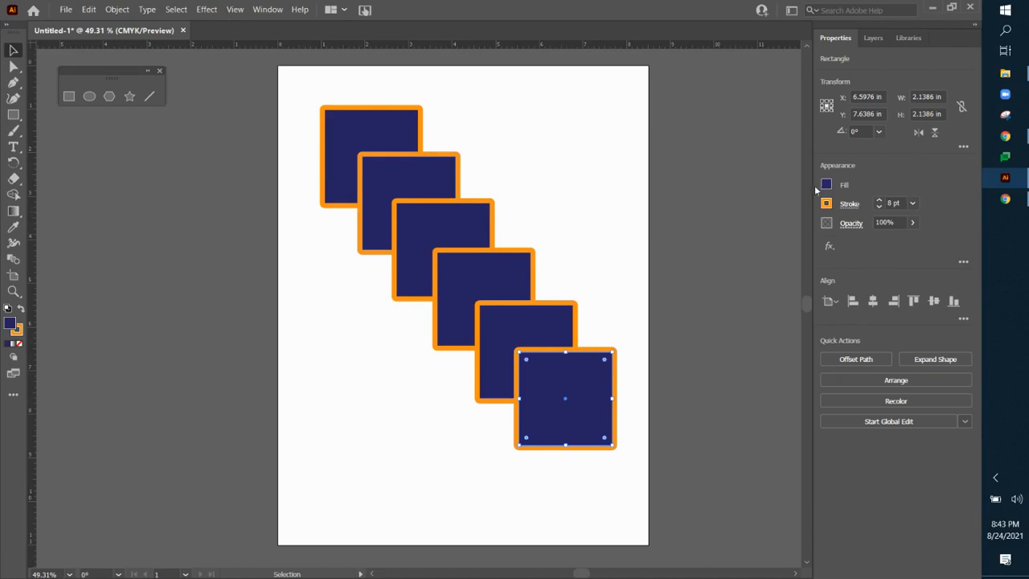
left_click(826, 185)
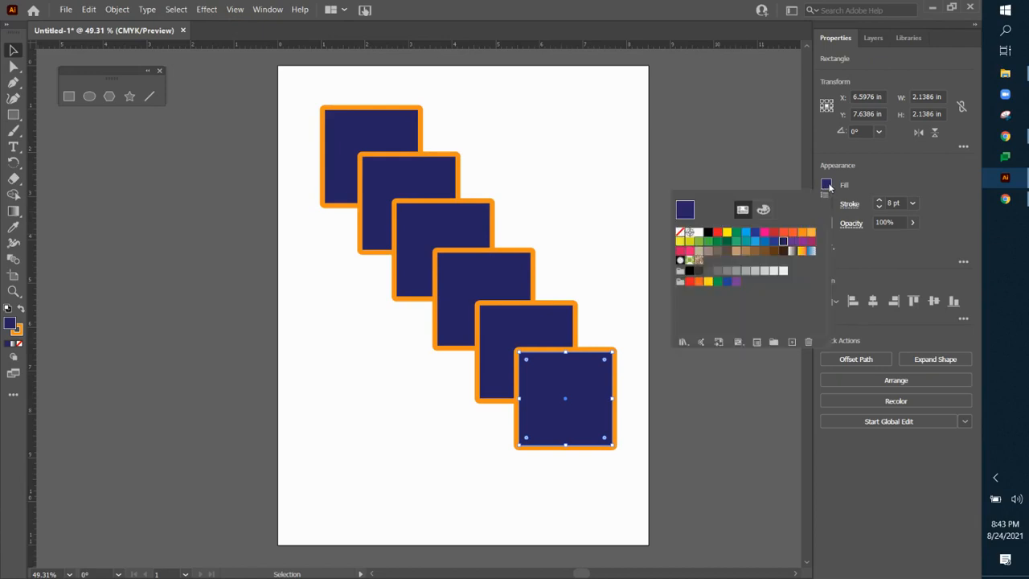
left_click(755, 236)
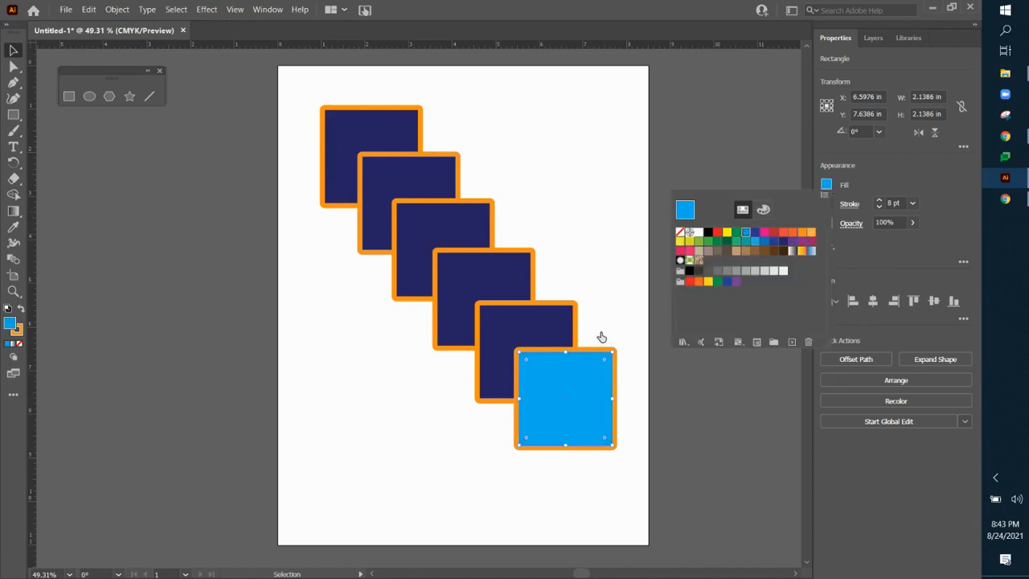
left_click(554, 318)
left_click(827, 185)
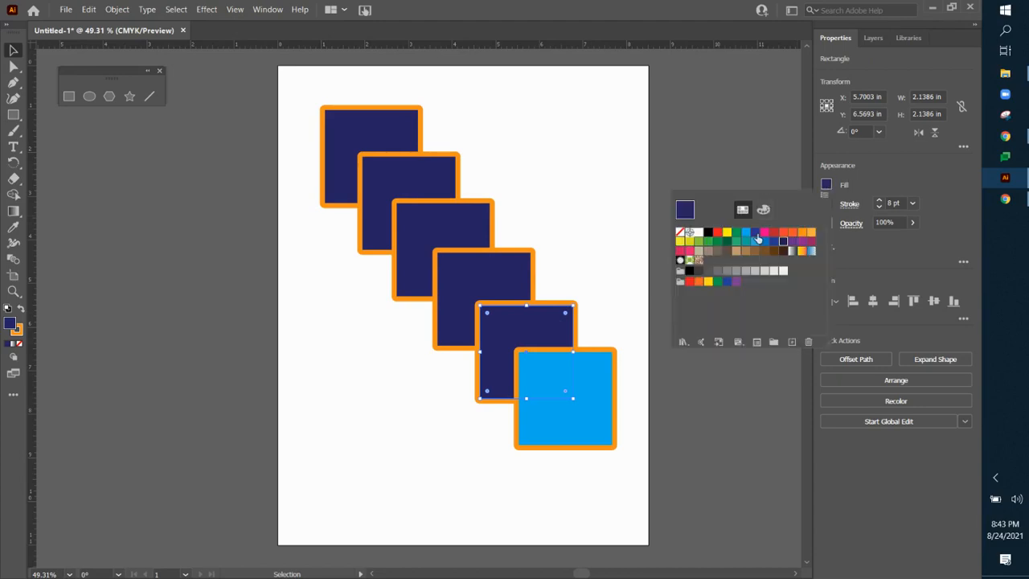
left_click(756, 234)
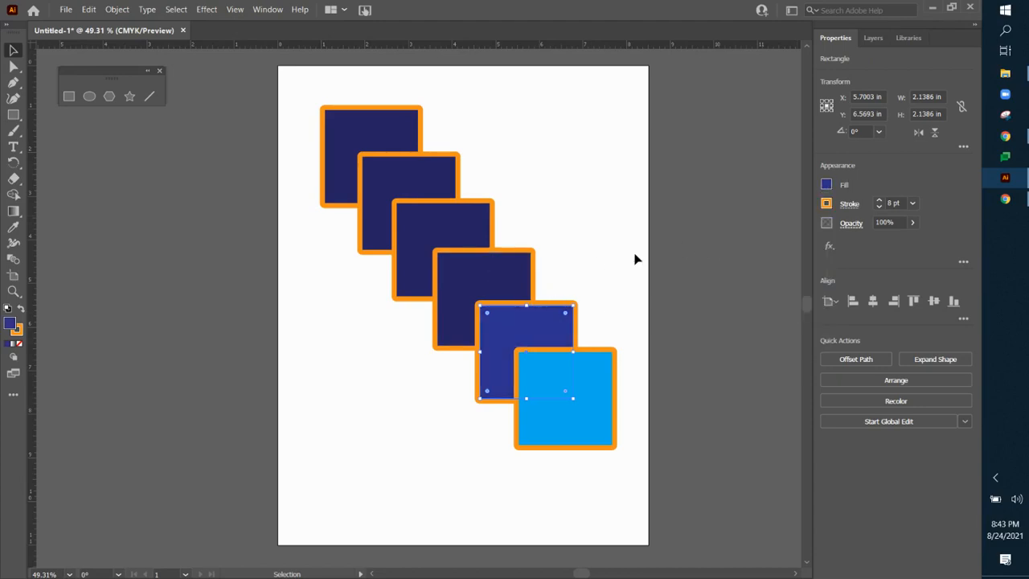
Step: Fill the fourth square from the top of the cascade with medium blue and the third with teal
left_click(522, 267)
left_click(827, 185)
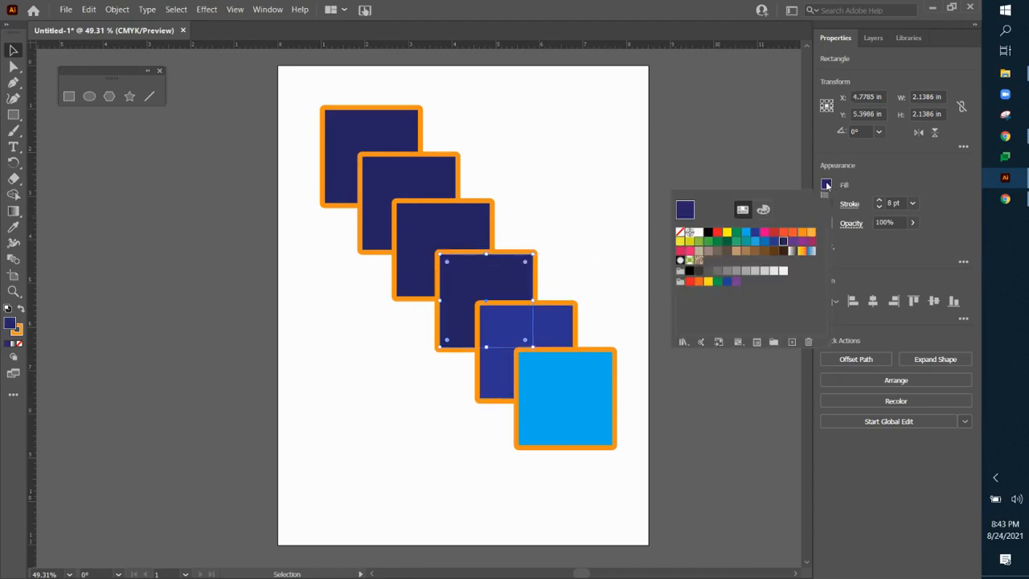
left_click(764, 240)
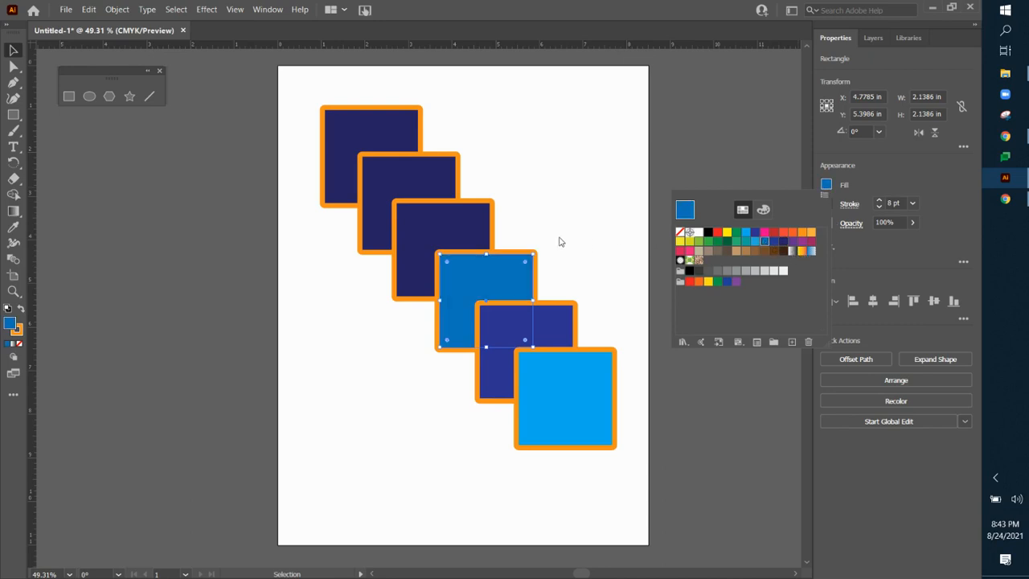
left_click(449, 223)
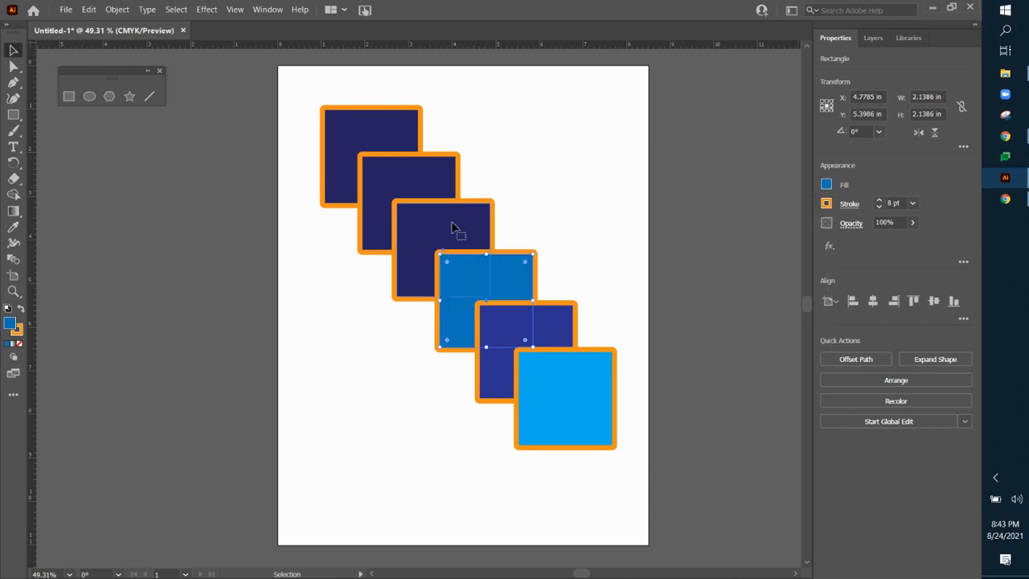
left_click(827, 185)
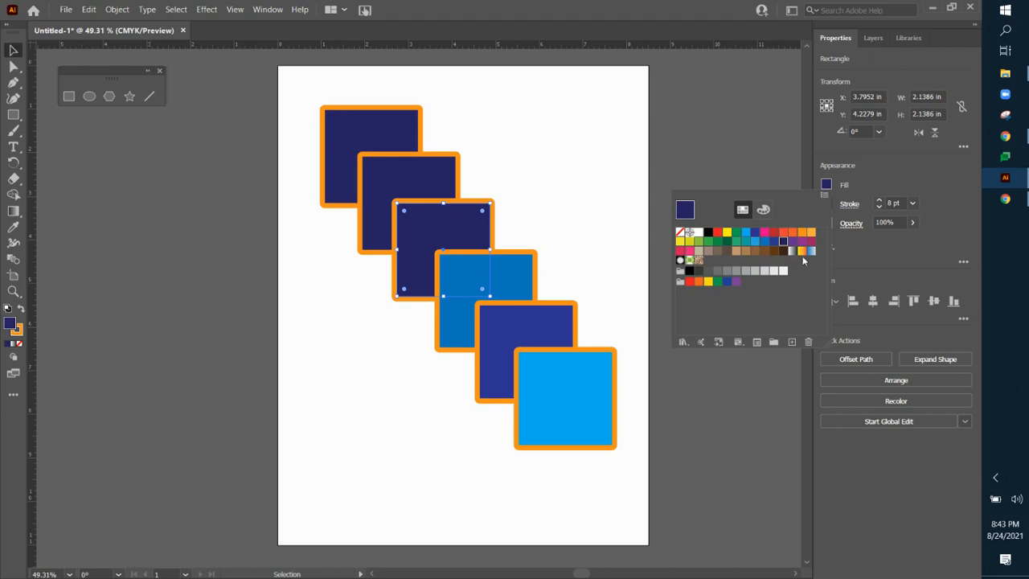
left_click(746, 245)
Step: Delete the original navy square at the upper end of the cascade
left_click(395, 138)
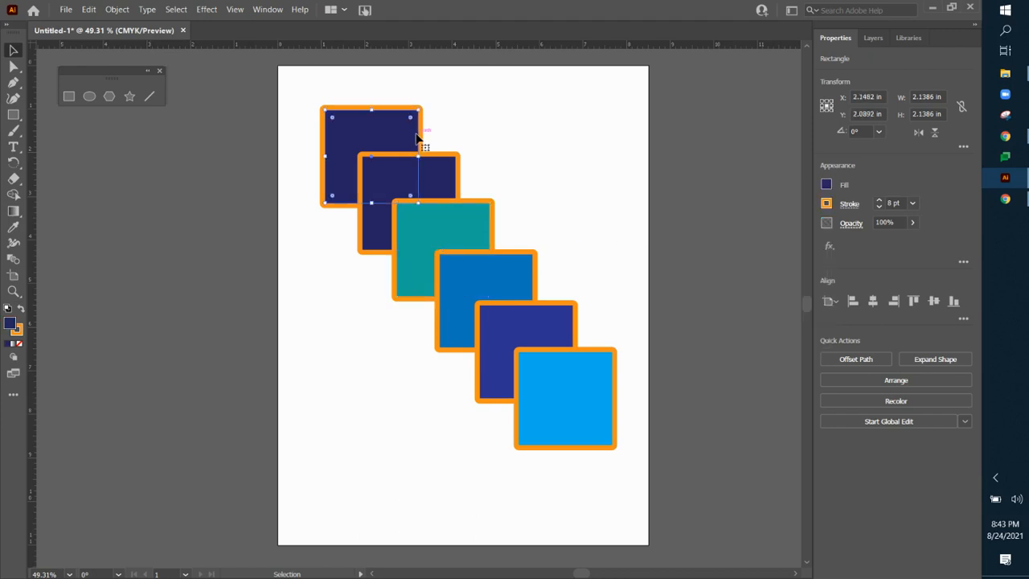
key("Delete")
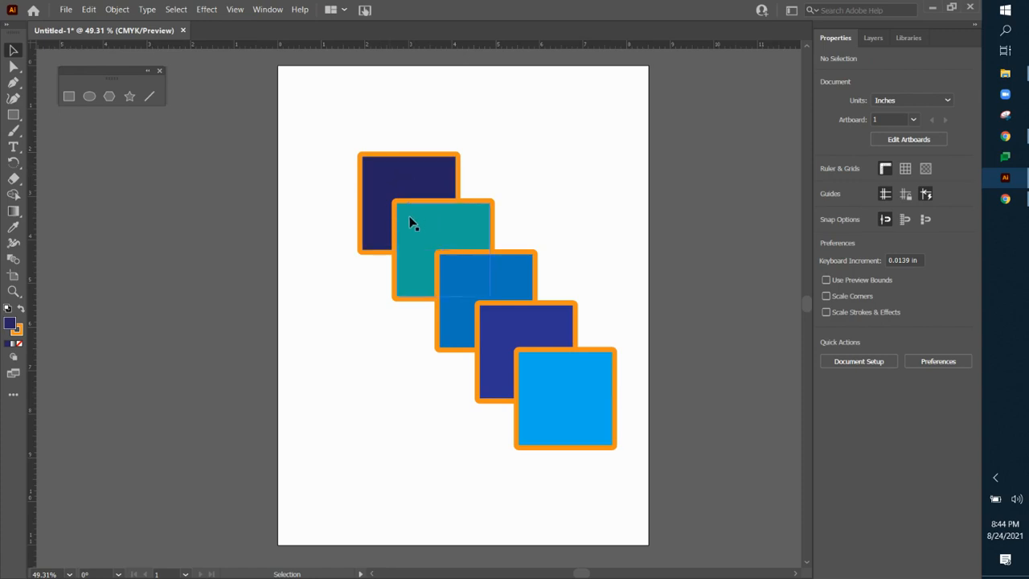
Step: Try Bring to Front and a slight move on the remaining navy square, and undo both changes
left_click(435, 185)
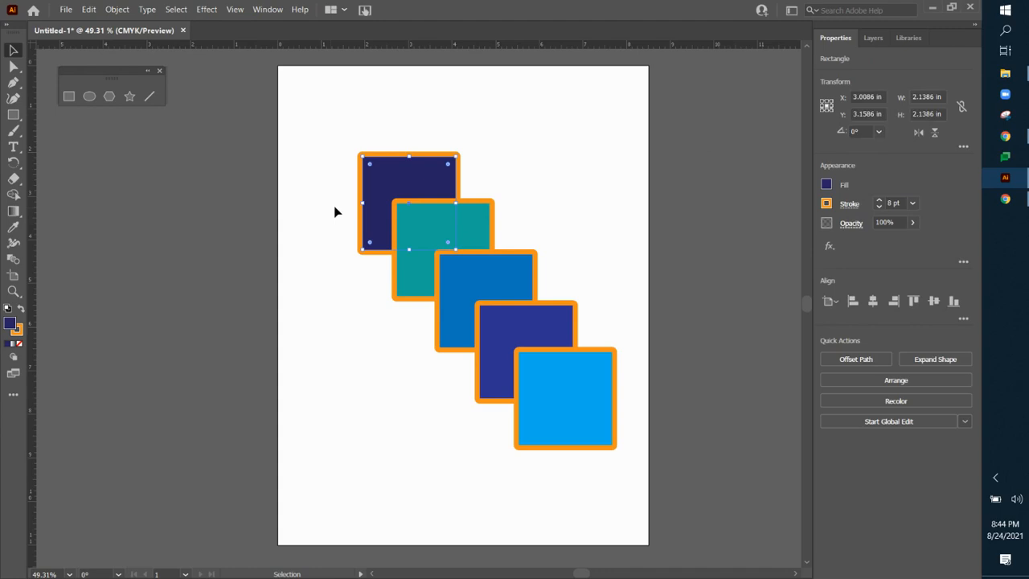
right_click(396, 176)
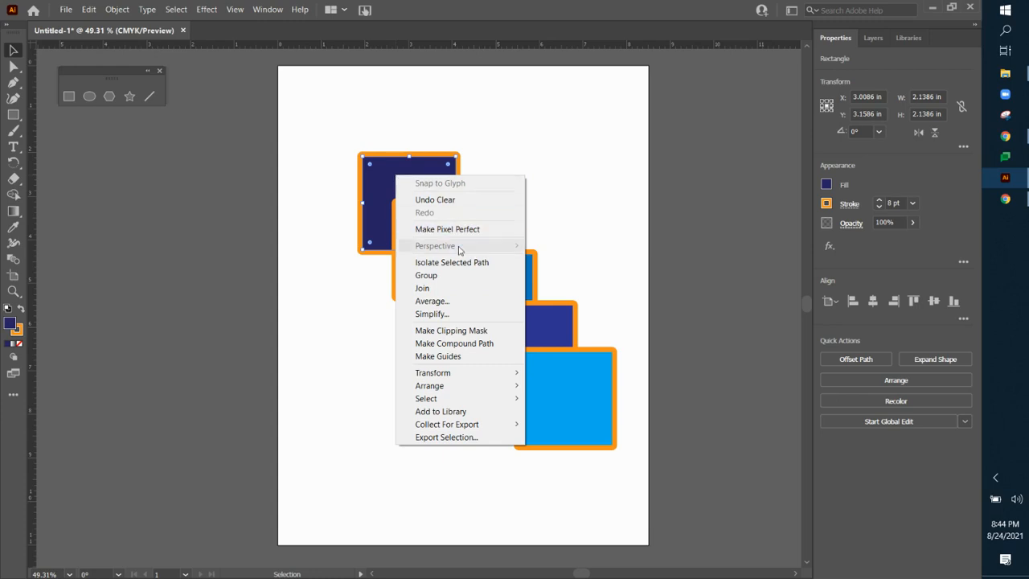
mouse_move(459, 388)
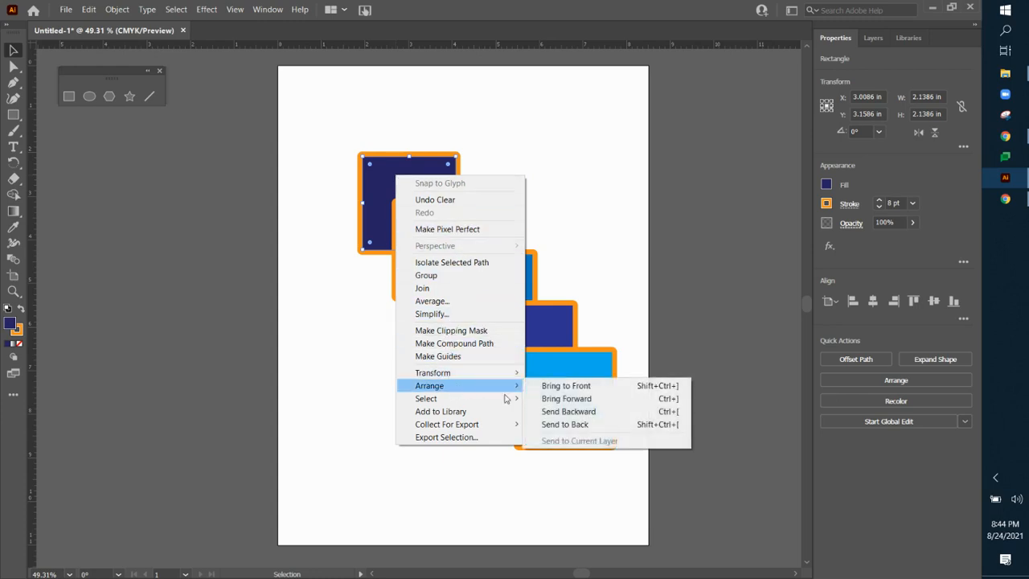
left_click(578, 392)
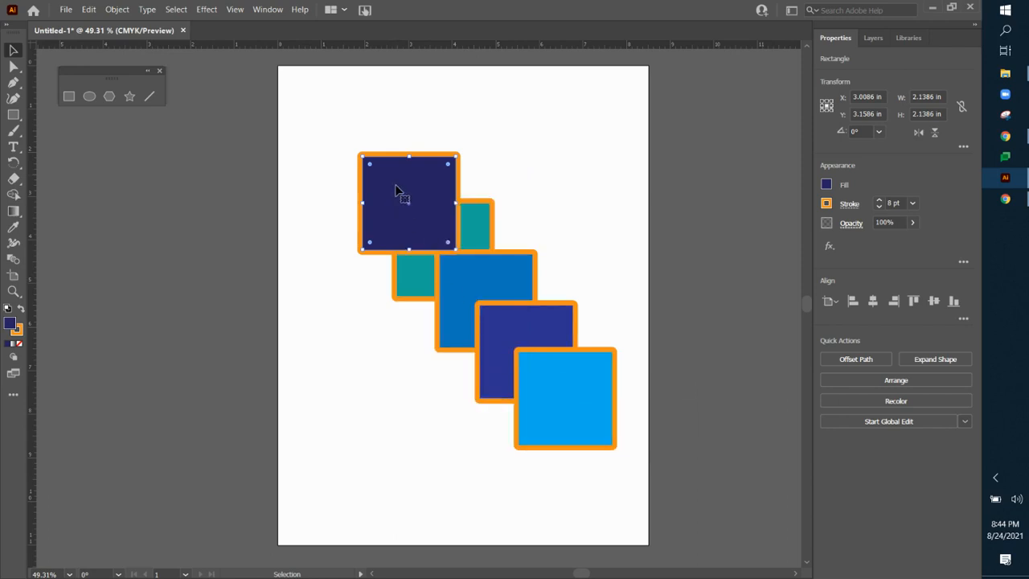
left_click_drag(409, 215, 387, 208)
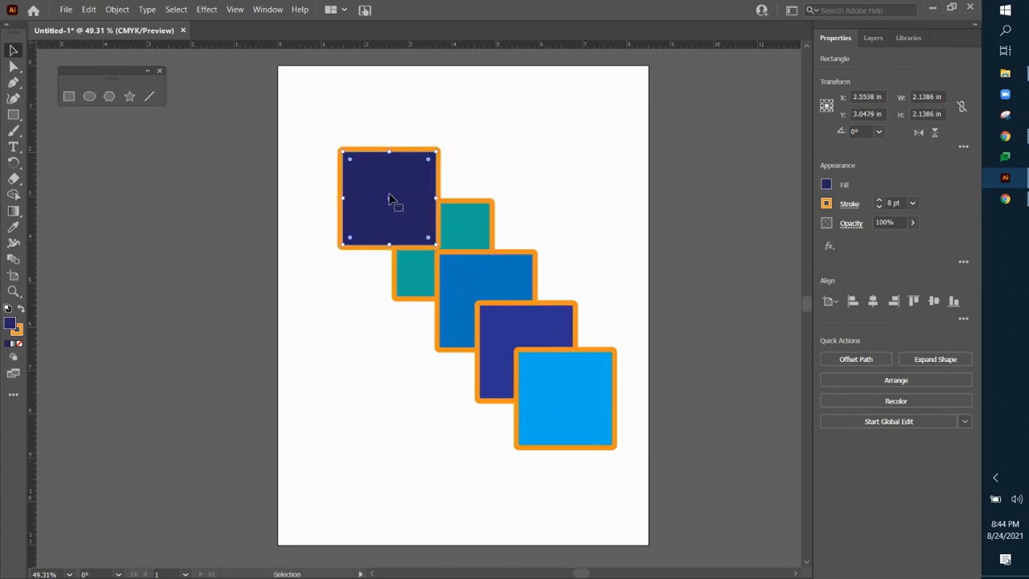
key("z")
key("ctrl+z")
key("ctrl+z")
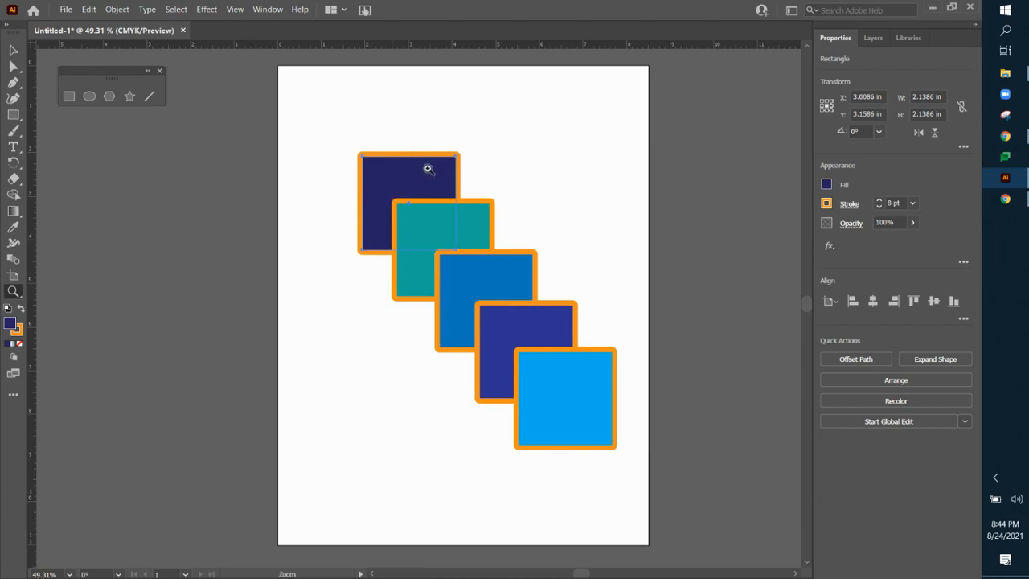
Step: Try Bring Forward on the navy square with a small shift up and left, and undo both changes
left_click(13, 50)
right_click(403, 175)
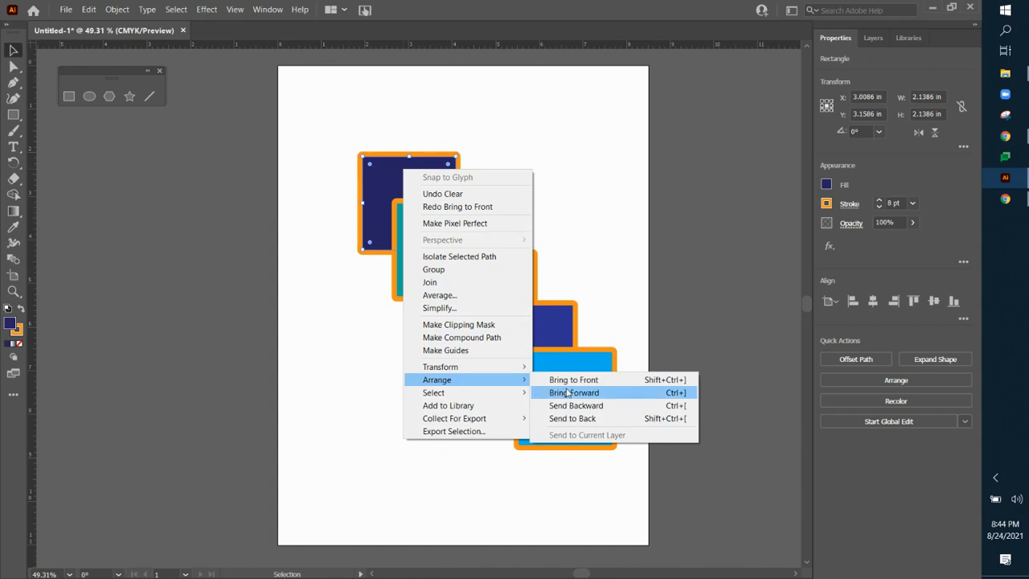
left_click(568, 393)
left_click_drag(439, 201, 416, 193)
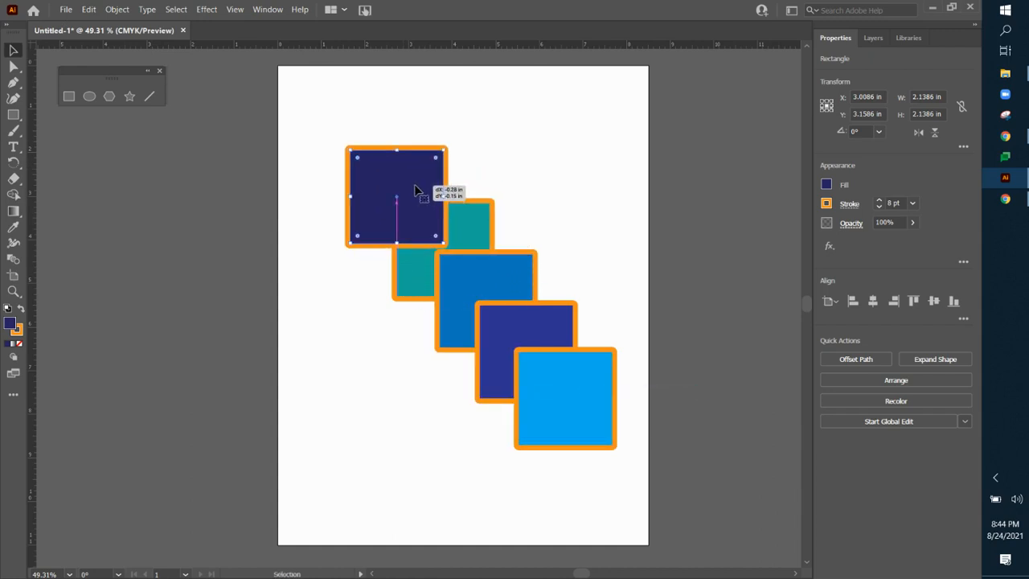
key("ctrl+z")
key("ctrl+z")
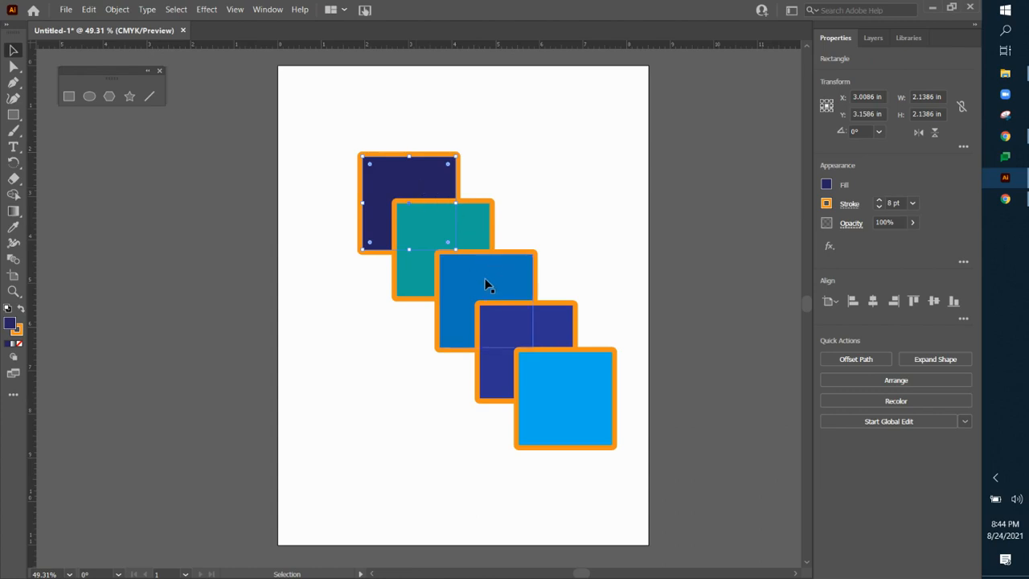
Step: Try Send to Back and a slight move on the light blue square, and undo both changes
left_click(580, 376)
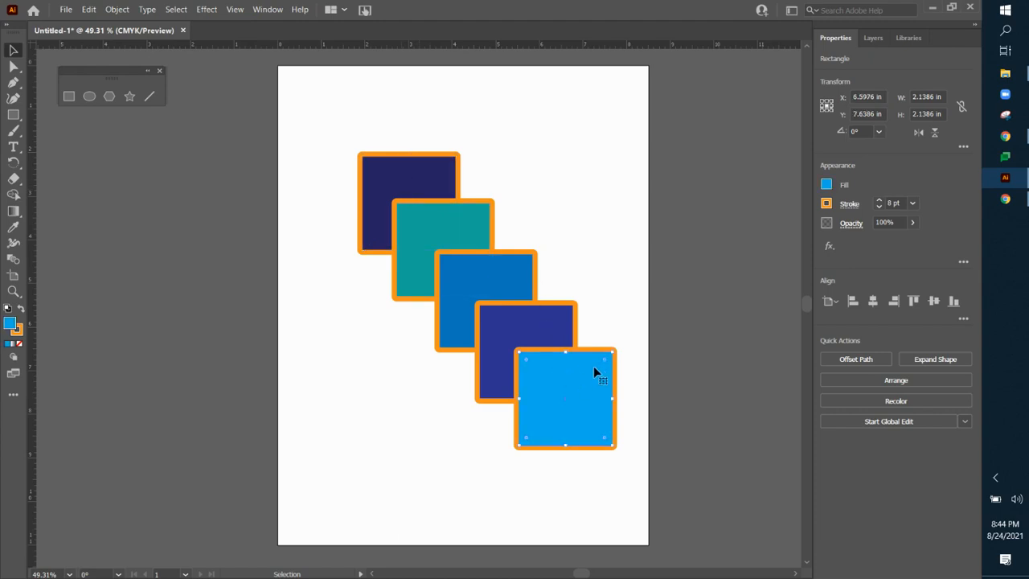
right_click(586, 380)
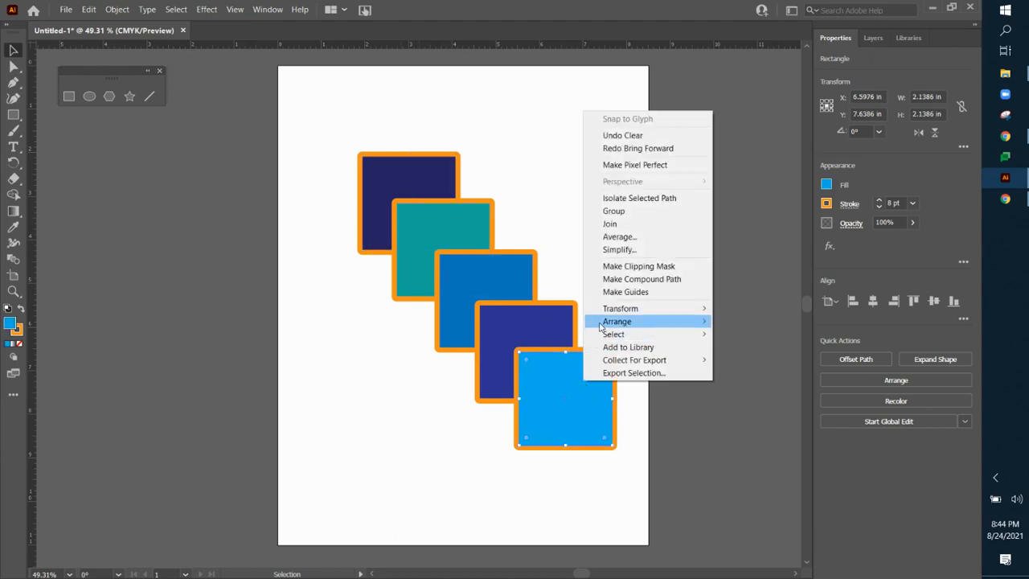
mouse_move(600, 322)
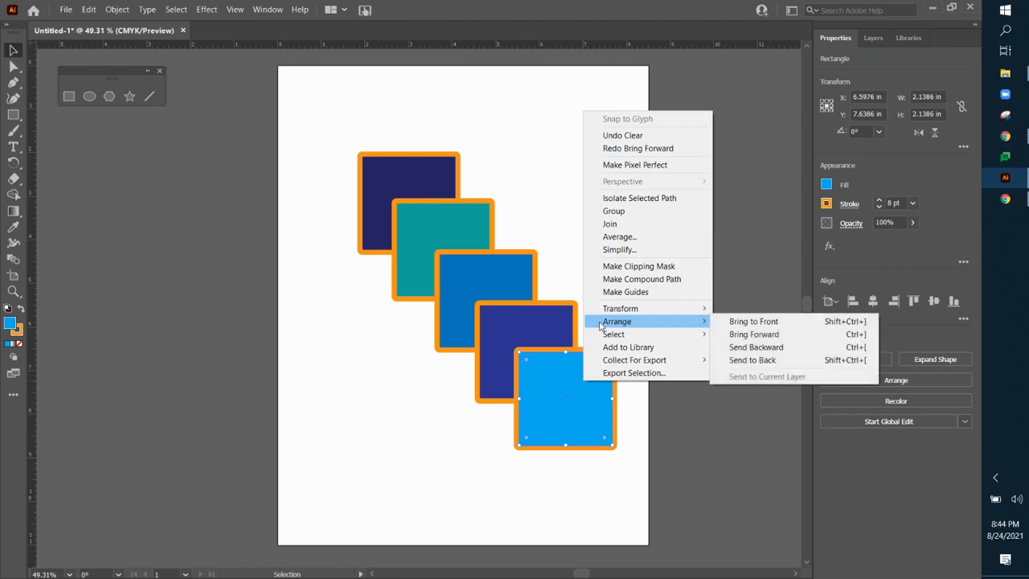
left_click(778, 363)
mouse_move(591, 400)
left_mouse_down()
mouse_move(546, 322)
mouse_move(419, 174)
mouse_move(576, 343)
mouse_move(585, 384)
left_mouse_up()
key("ctrl+z")
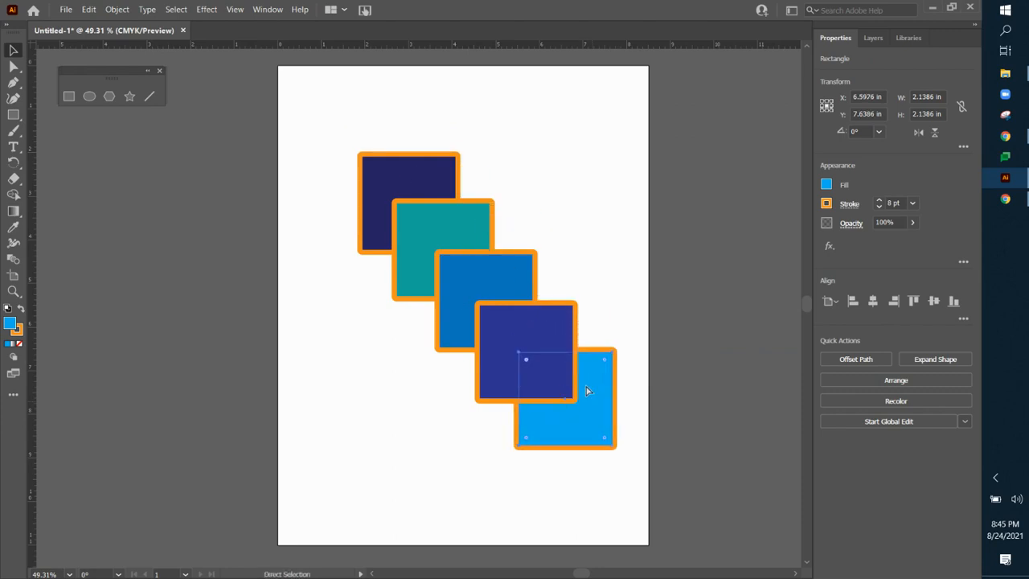
key("ctrl+z")
Step: Try Send Backward and a slight move on the light blue square, and undo both changes
right_click(578, 383)
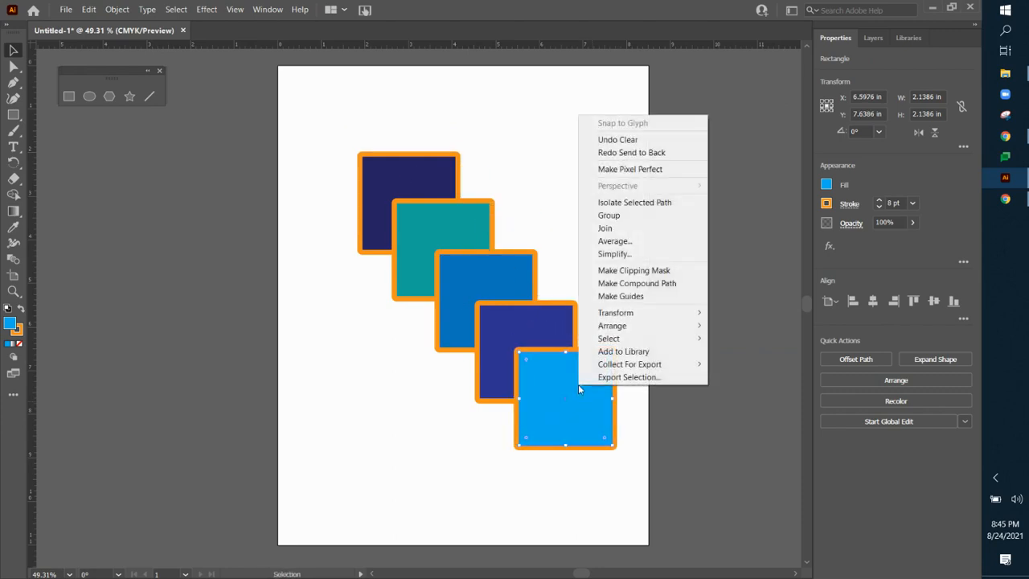
mouse_move(687, 330)
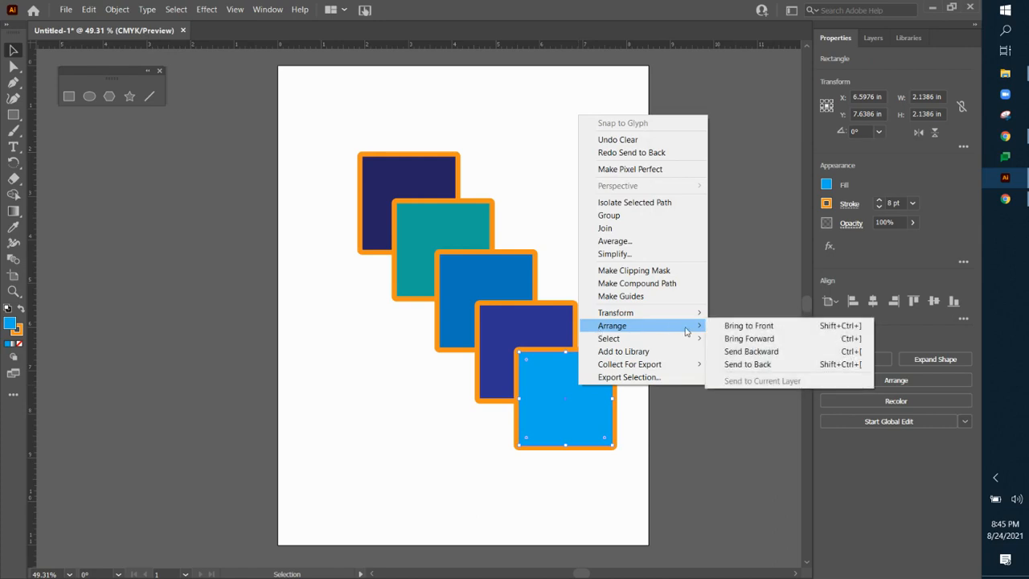
left_click(756, 352)
mouse_move(561, 421)
left_mouse_down()
mouse_move(484, 338)
mouse_move(495, 335)
mouse_move(564, 410)
left_mouse_up()
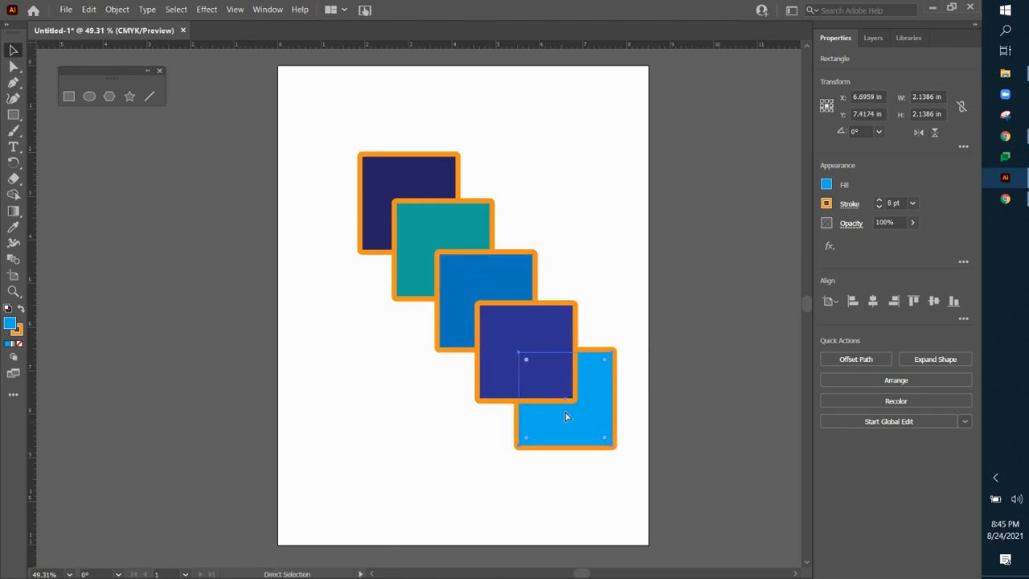
key("ctrl+bracketright")
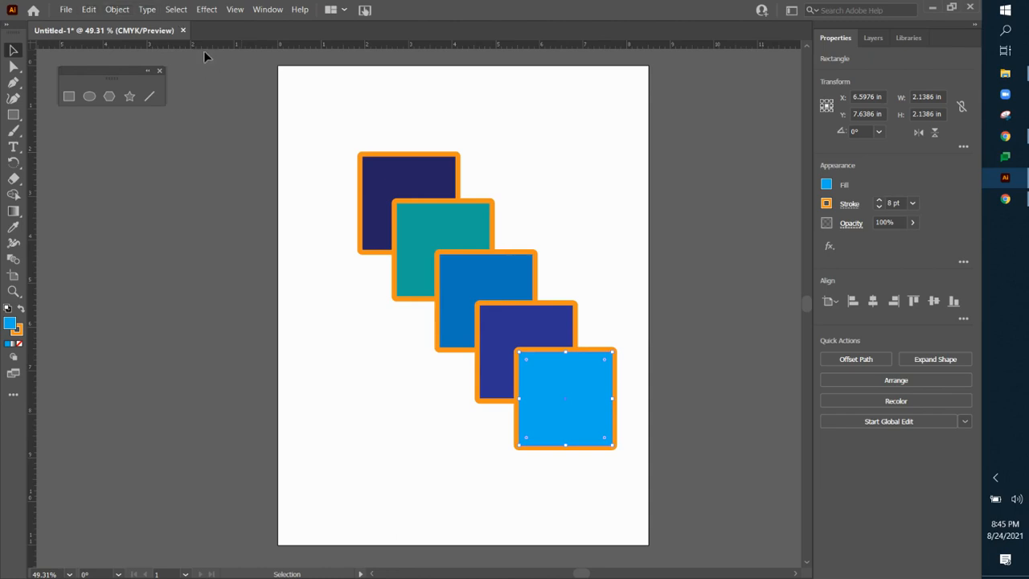
Step: Look up the Arrange commands among the object commands for the light blue square, and clear the selection
left_click(116, 12)
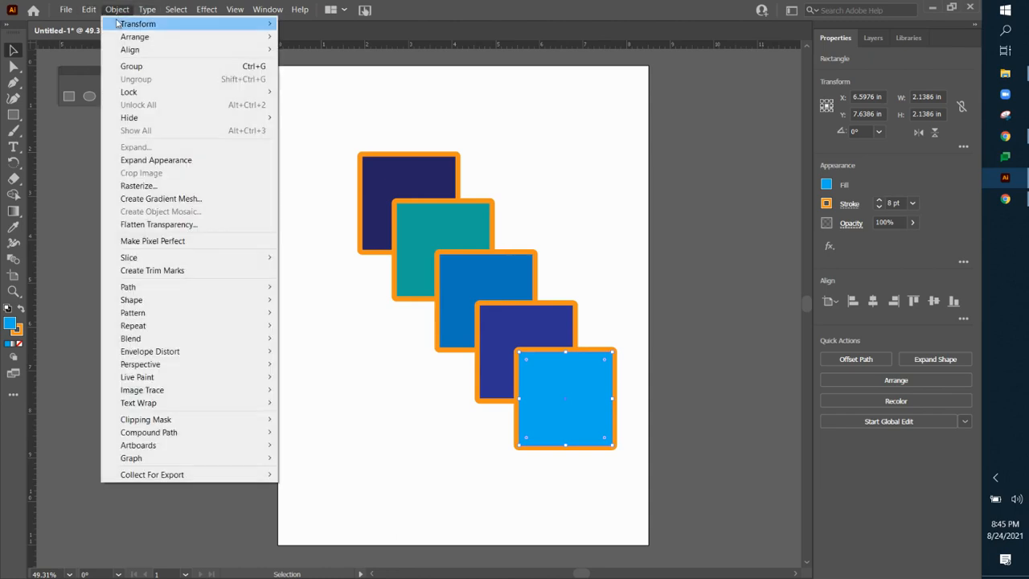
mouse_move(122, 40)
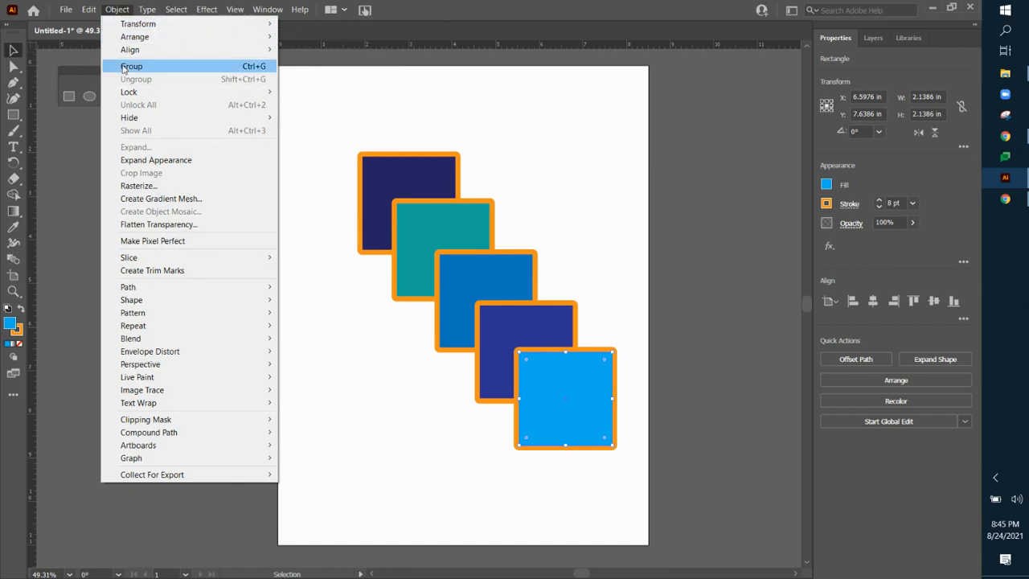
mouse_move(138, 37)
left_click(568, 170)
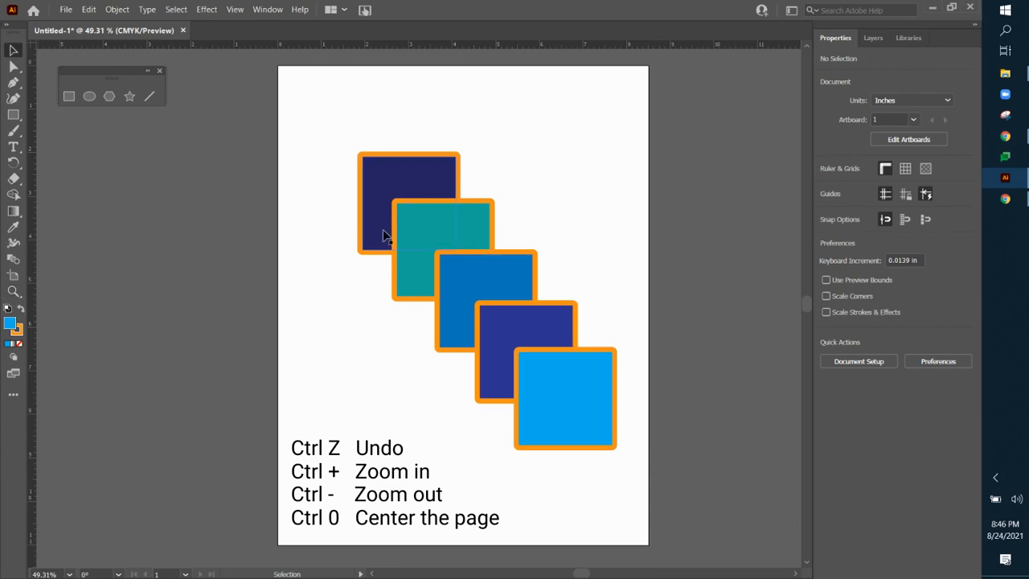
Step: Zoom in on the overlapping squares to 150% and zoom back out to 50%
key("ctrl")
key("ctrl+plus")
key("ctrl+plus")
key("ctrl+plus")
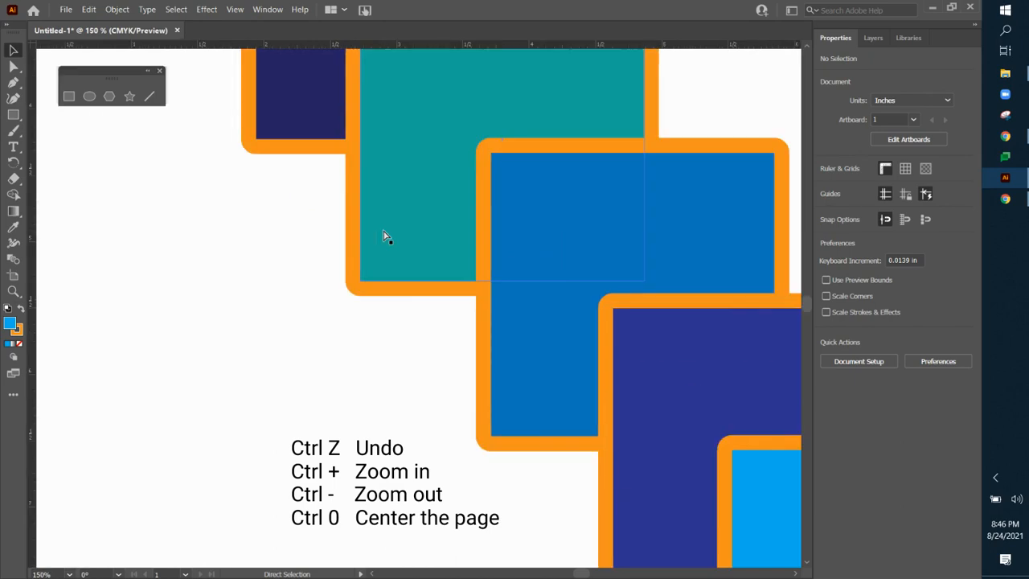
key("ctrl+minus")
key("ctrl+minus")
key("ctrl+minus")
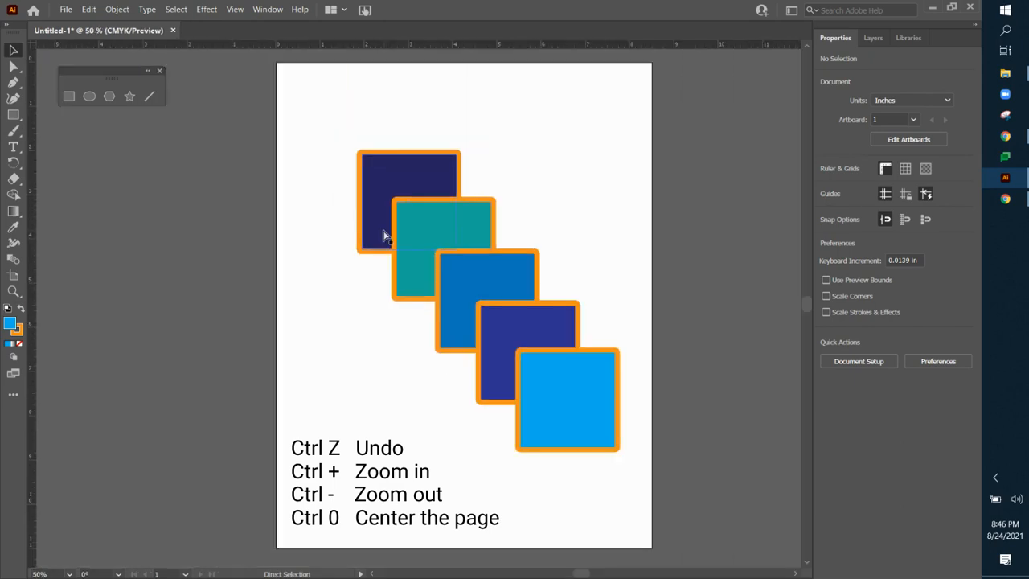
Step: Zoom in to 800% on the teal square's lower edge, and fit the whole artboard in the window
key("ctrl+plus")
key("ctrl+plus")
key("ctrl+plus")
key("ctrl+plus")
key("ctrl+plus")
key("ctrl+plus")
key("ctrl+plus")
key("ctrl+plus")
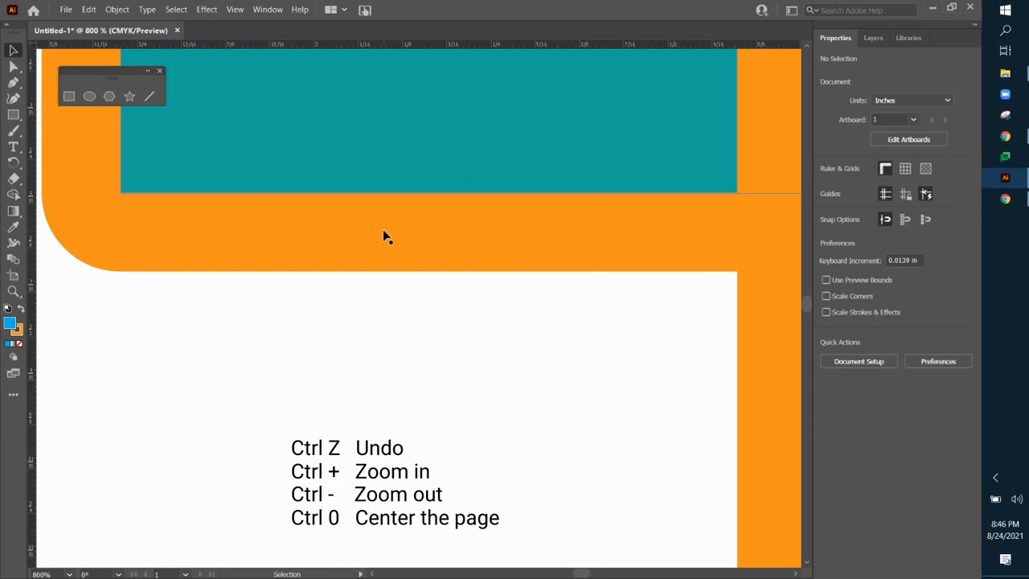
key("ctrl")
key("ctrl+0")
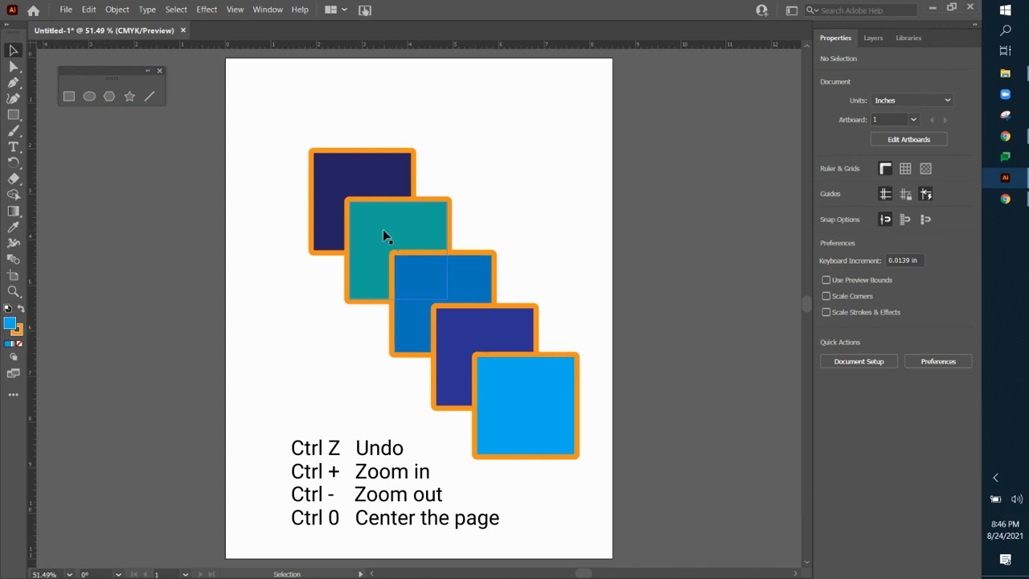